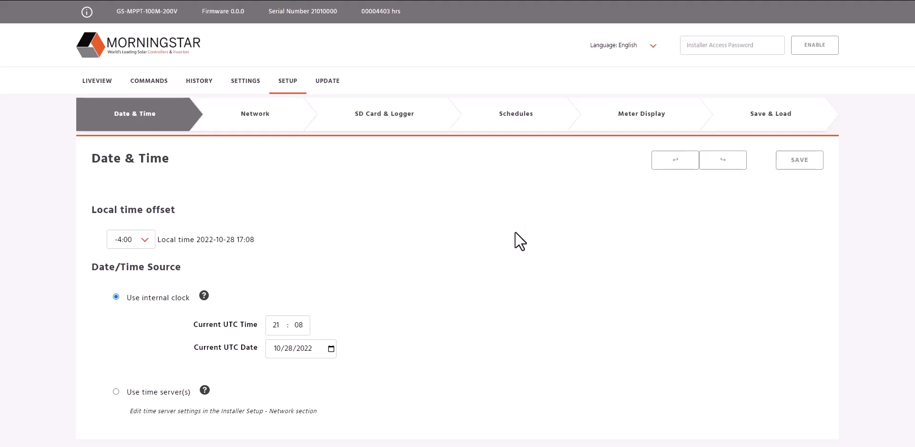
# Enter the installer access password and enable installer access.
pyautogui.click(714, 48)
pyautogui.write('141')
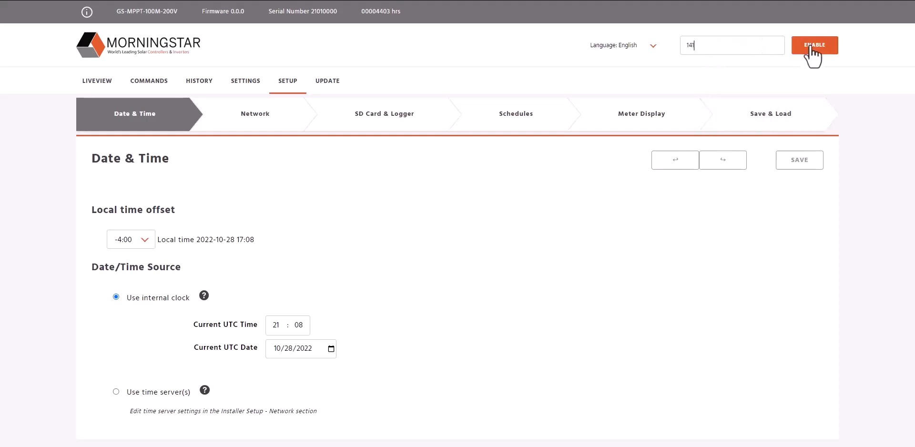
pyautogui.click(813, 47)
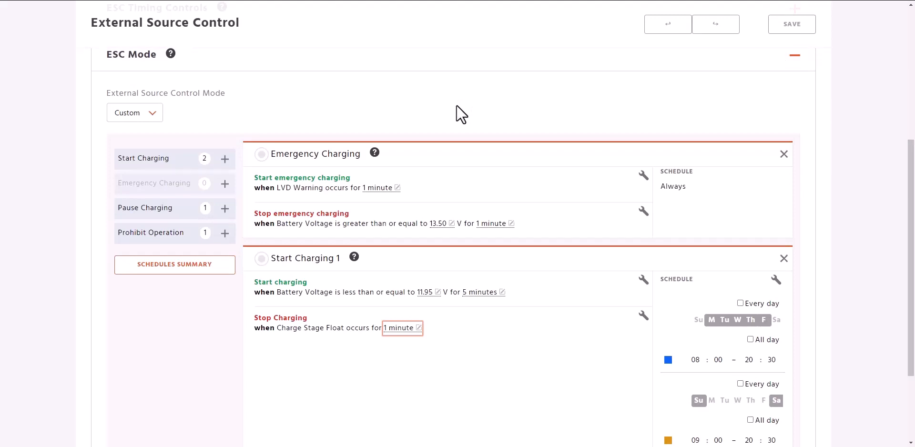
# Remove the existing Start Charging 1 and Emergency Charging rules from the custom External Source Control mode.
pyautogui.scroll(5, 519, 159)
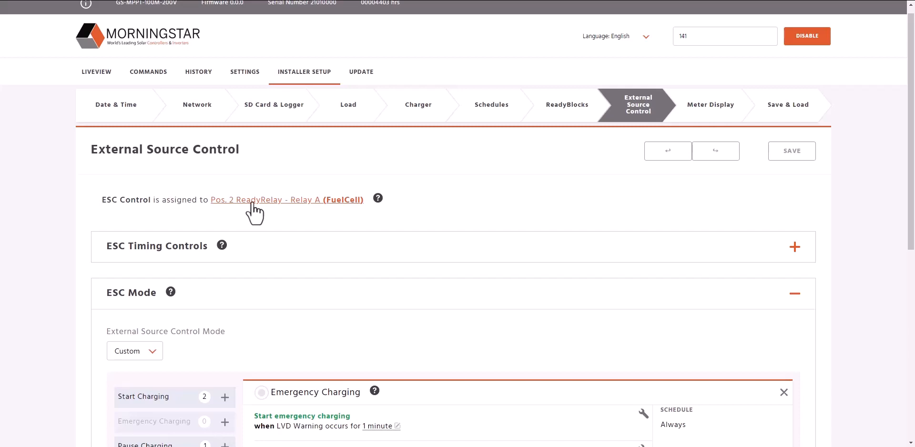
pyautogui.scroll(-6, 302, 258)
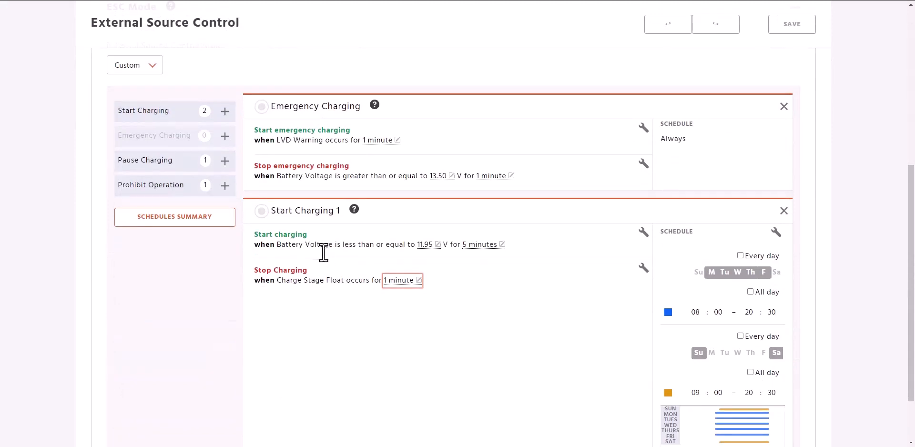
pyautogui.click(783, 213)
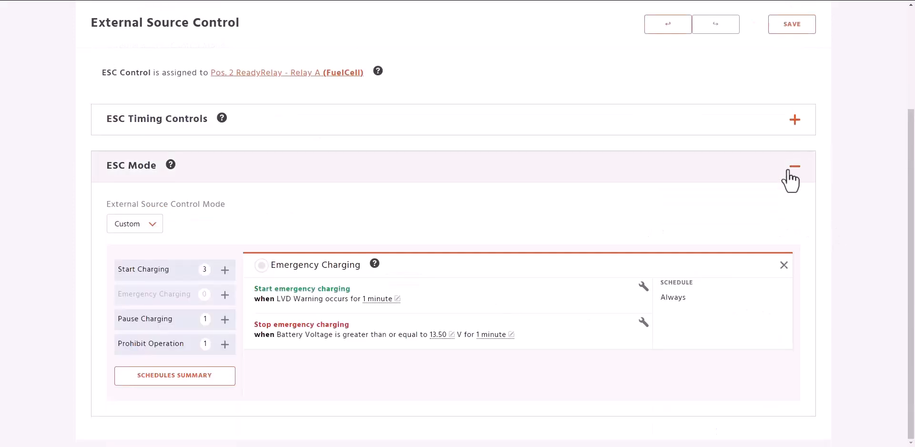
pyautogui.click(784, 265)
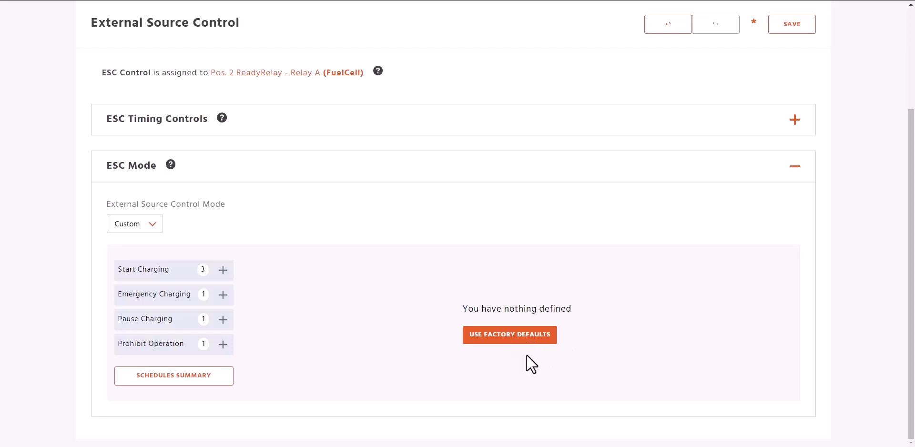
pyautogui.click(164, 295)
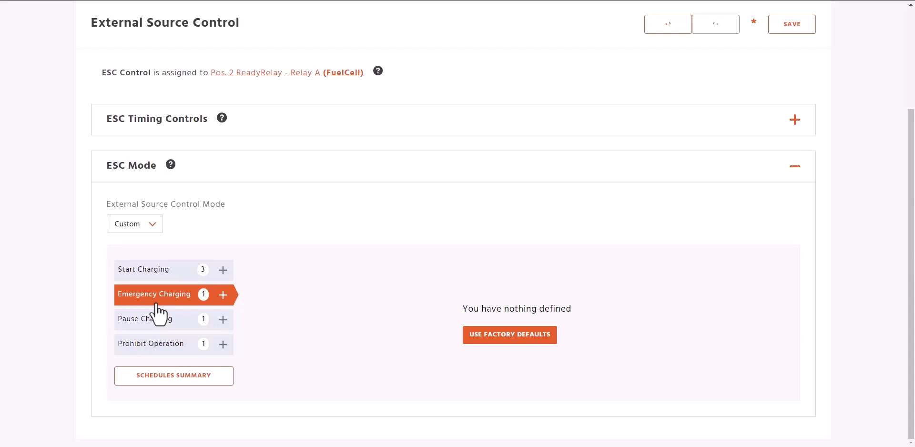
pyautogui.click(157, 316)
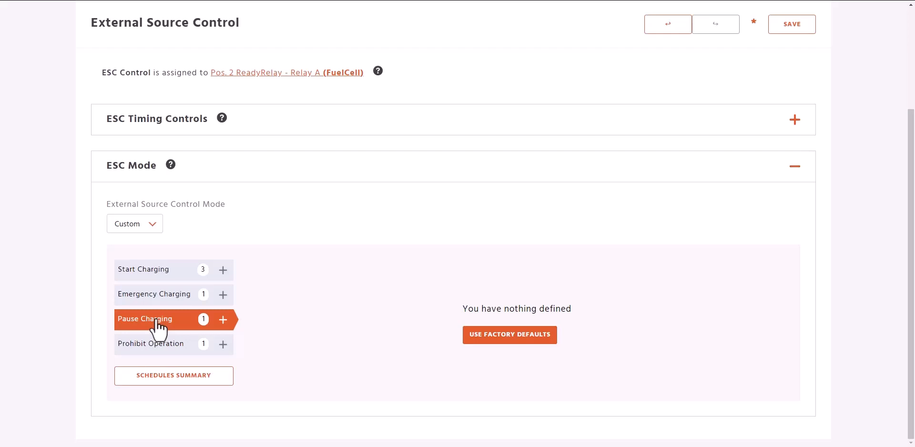
pyautogui.click(154, 346)
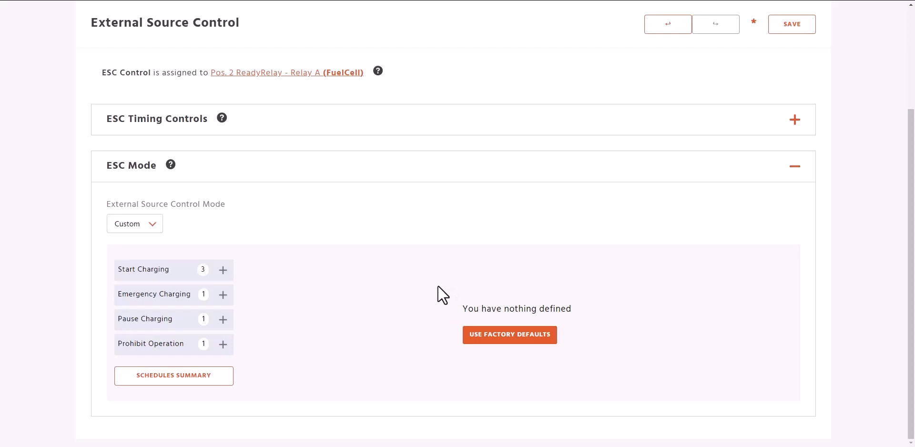
# Add a Start Charging rule to the ESC mode using the "On a schedule" preset.
pyautogui.click(157, 277)
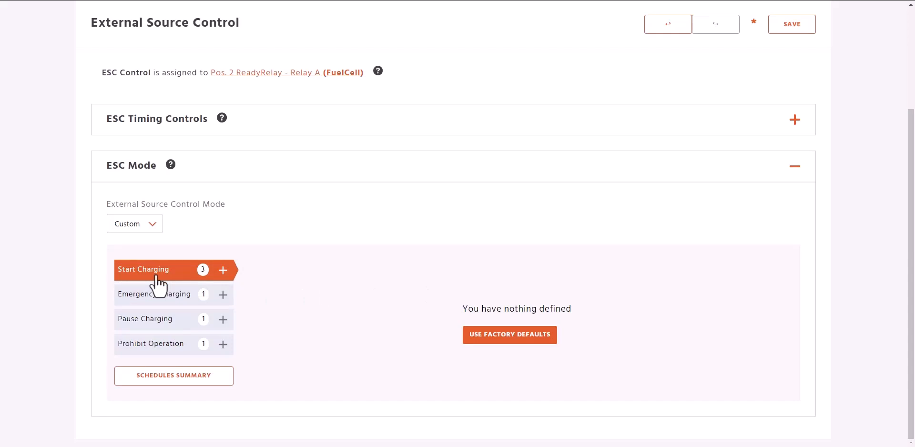
pyautogui.click(157, 276)
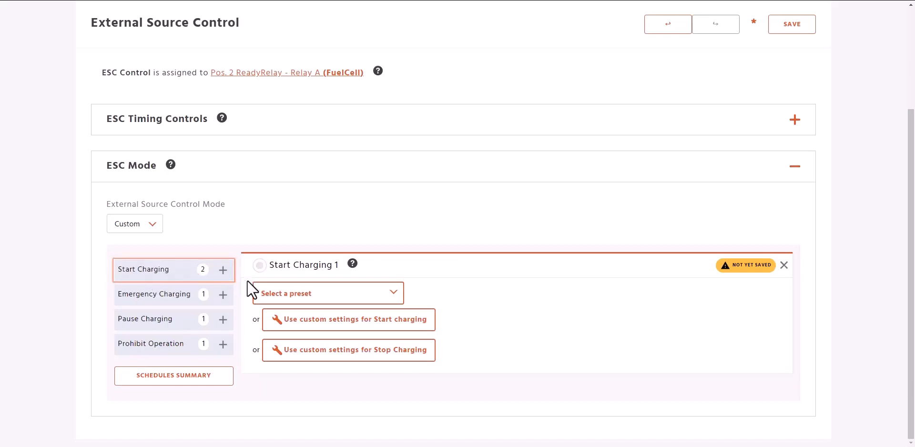
pyautogui.click(289, 293)
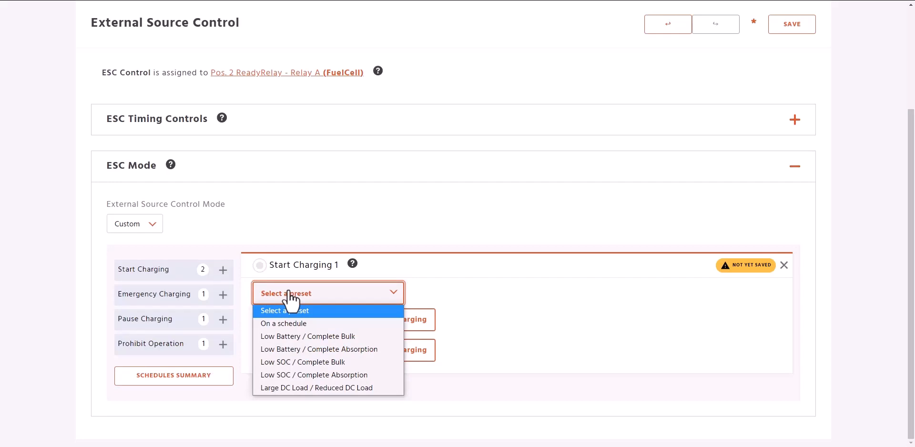
pyautogui.click(294, 323)
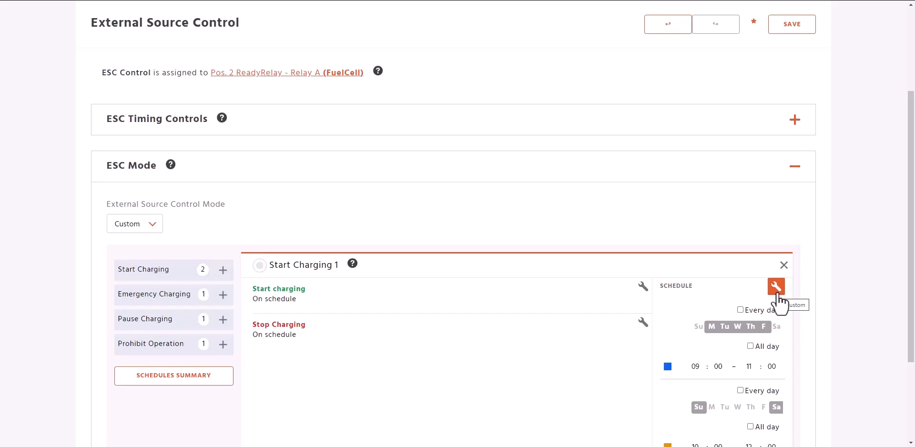
# Add a Simple Condition based on GenStar Charge Current to the start charging part of the rule.
pyautogui.click(644, 286)
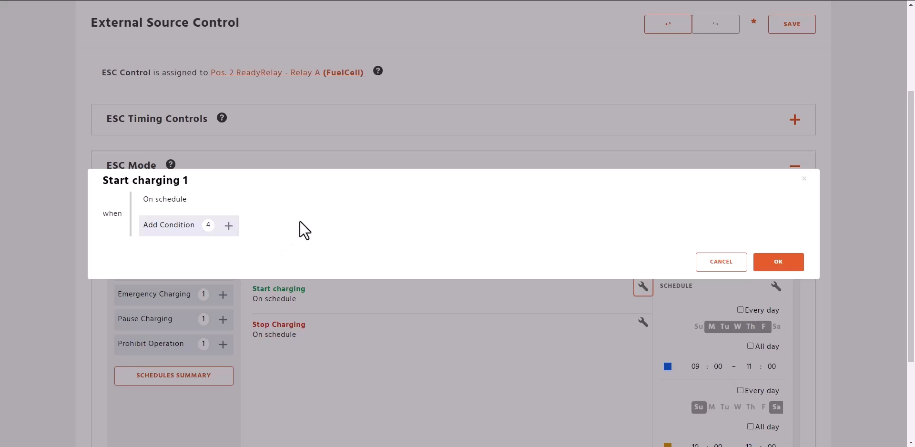
pyautogui.click(182, 231)
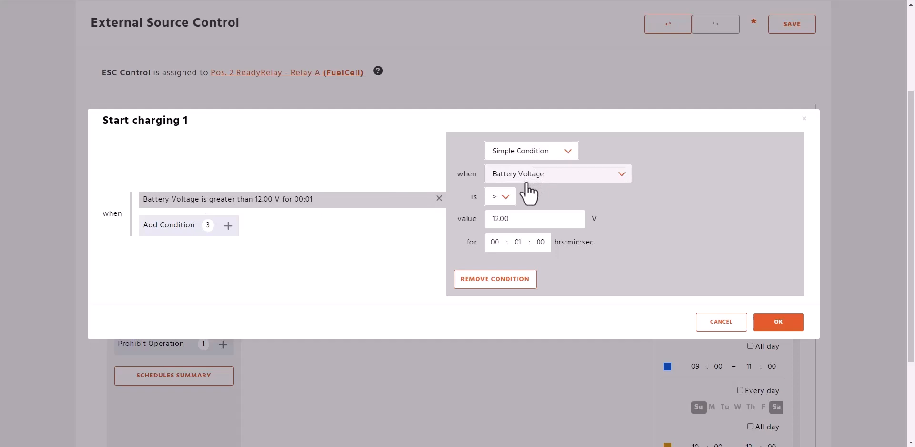
pyautogui.click(548, 152)
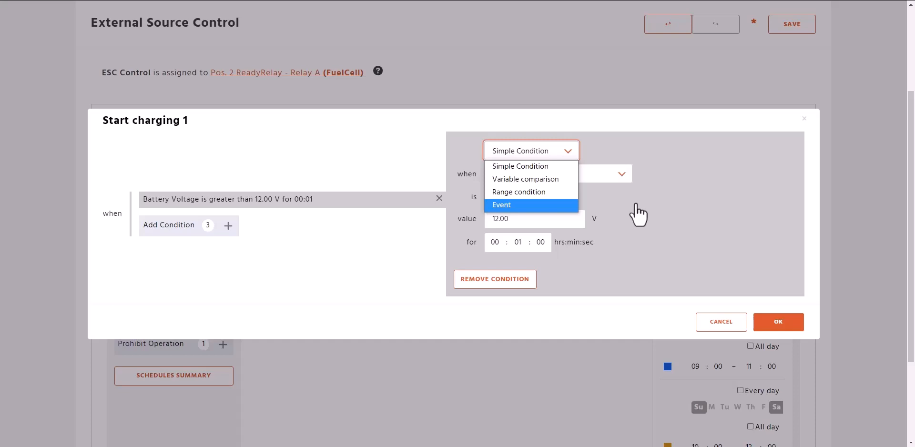
pyautogui.click(548, 169)
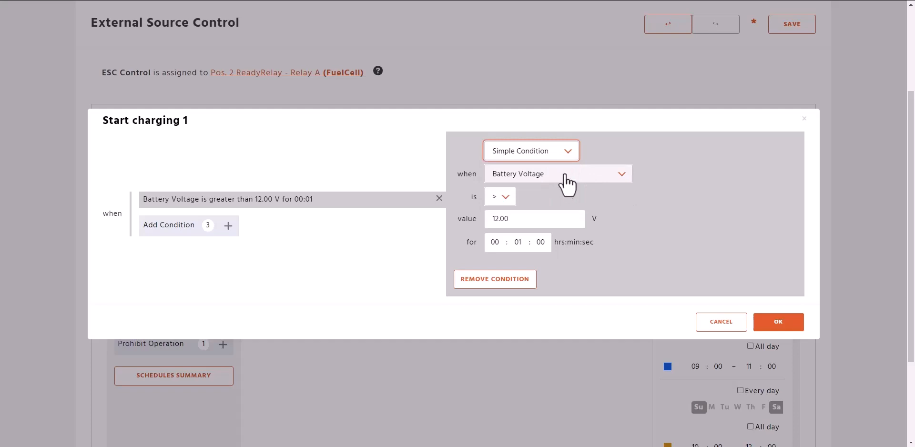
pyautogui.click(564, 178)
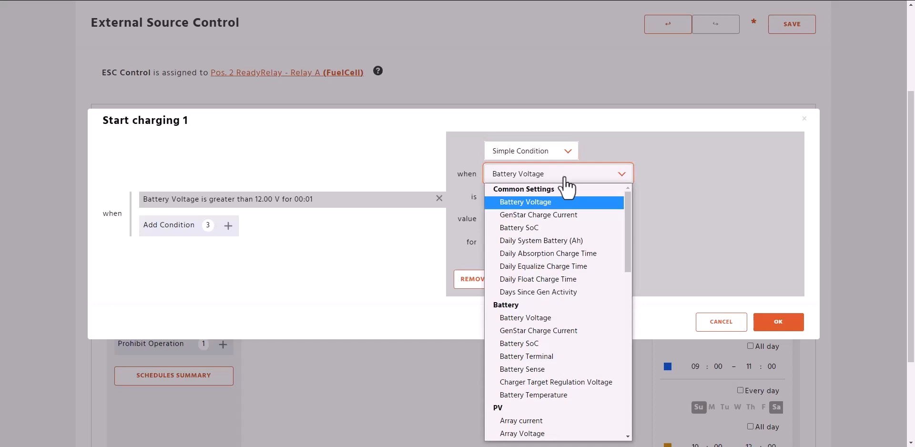
pyautogui.click(564, 215)
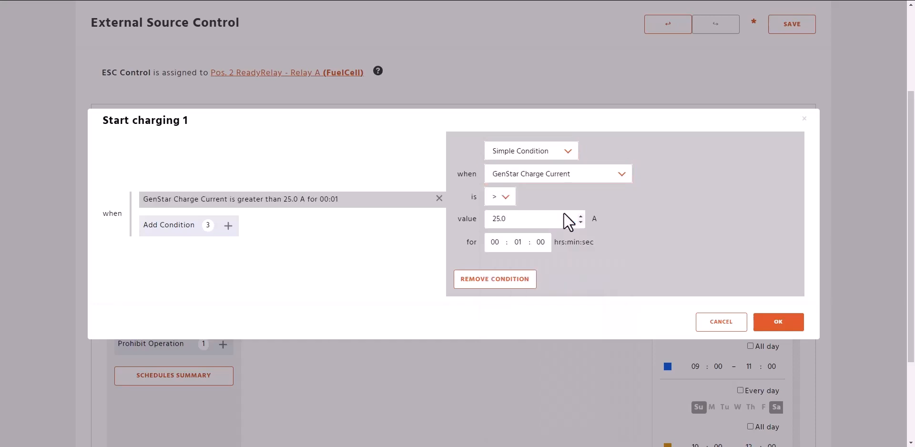
# Set the start condition to less than 15 A for 30 minutes and accept it.
pyautogui.click(498, 198)
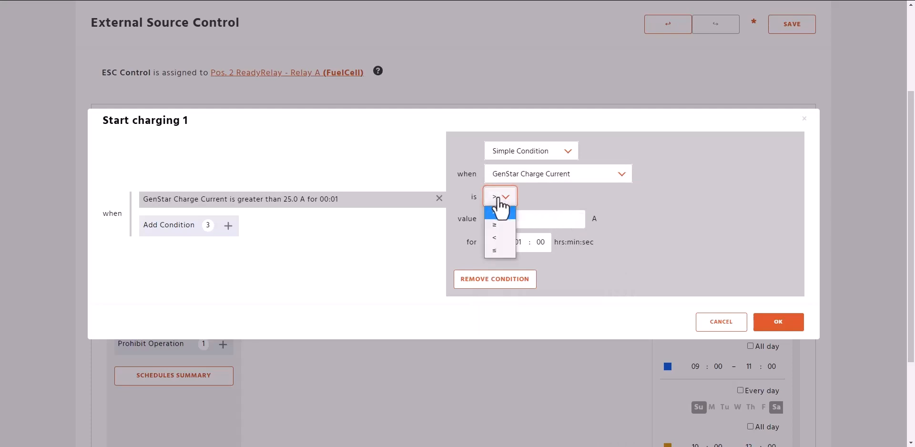
pyautogui.click(499, 237)
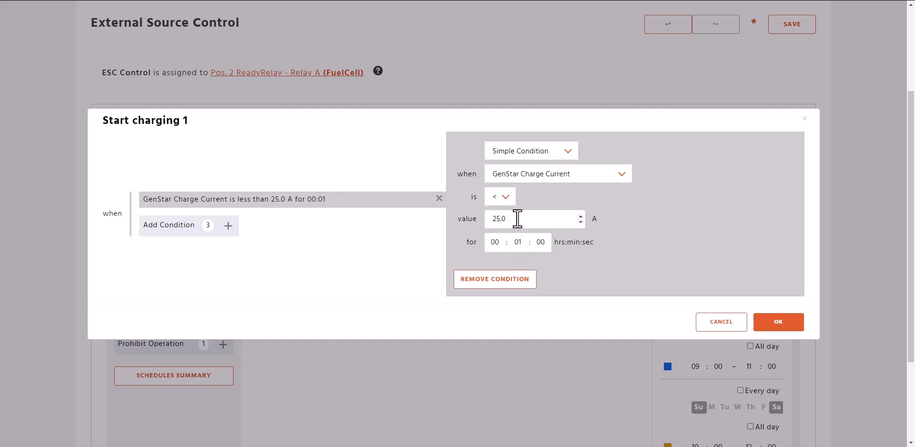
pyautogui.moveTo(518, 219); pyautogui.dragTo(491, 219)
pyautogui.write('15')
pyautogui.click(518, 242)
pyautogui.doubleClick(523, 242)
pyautogui.write('30')
pyautogui.click(317, 259)
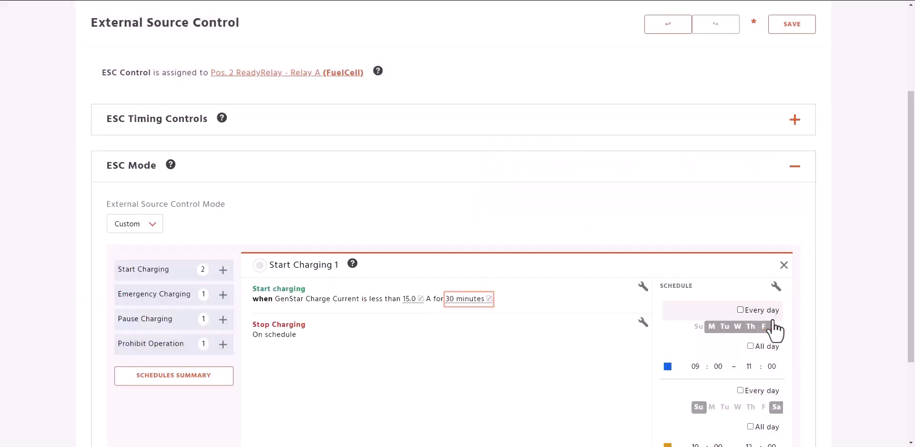
pyautogui.click(777, 323)
# Add an Event condition for Charge Stage Absorption to the stop charging part of the rule.
pyautogui.scroll(-1, 482, 352)
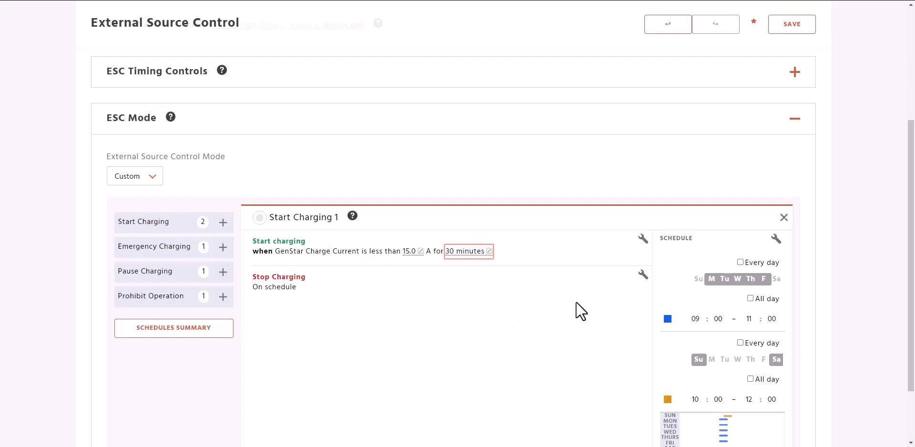
pyautogui.click(642, 274)
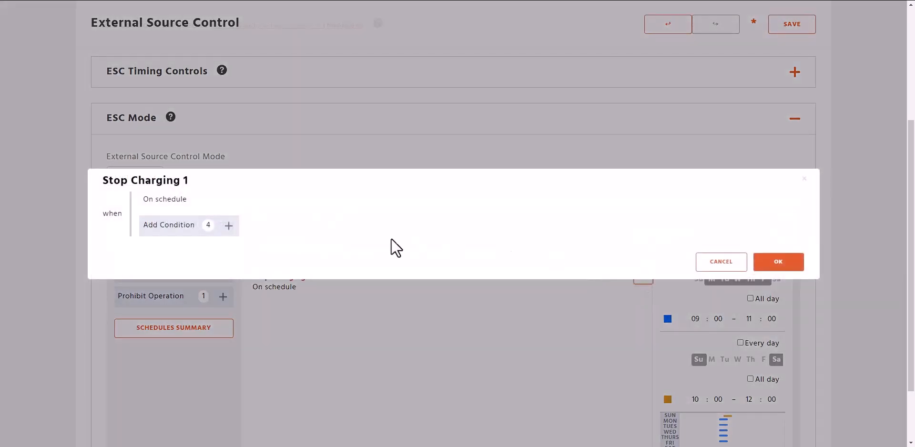
pyautogui.click(181, 230)
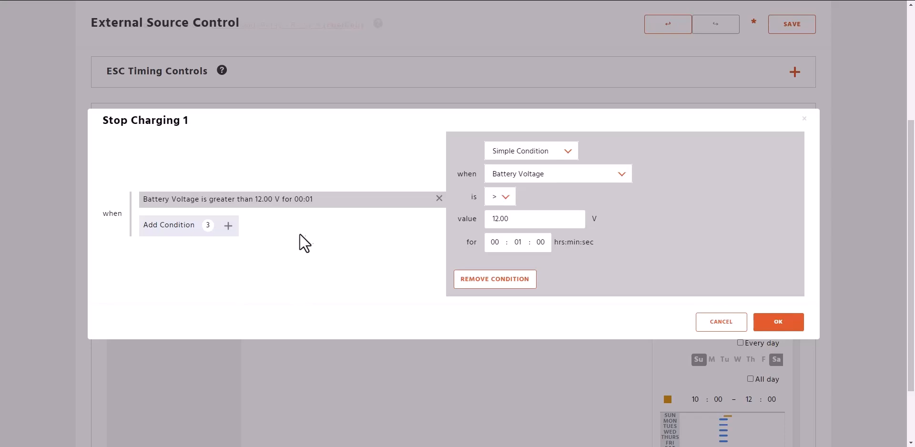
pyautogui.click(525, 151)
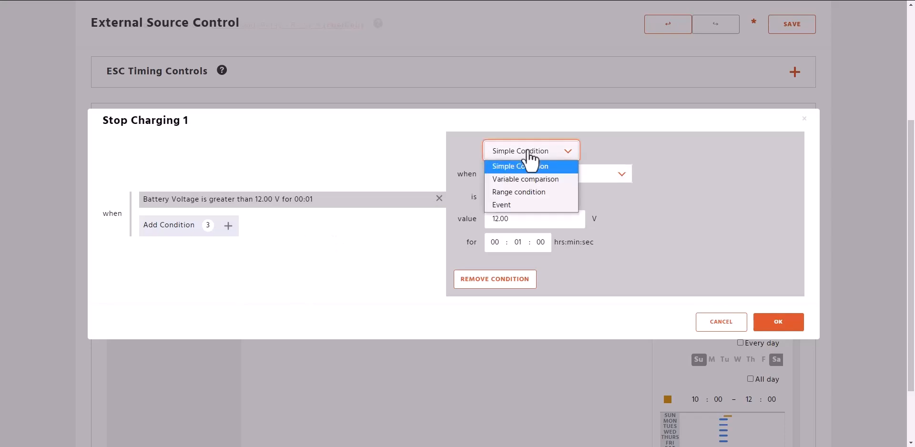
pyautogui.click(526, 206)
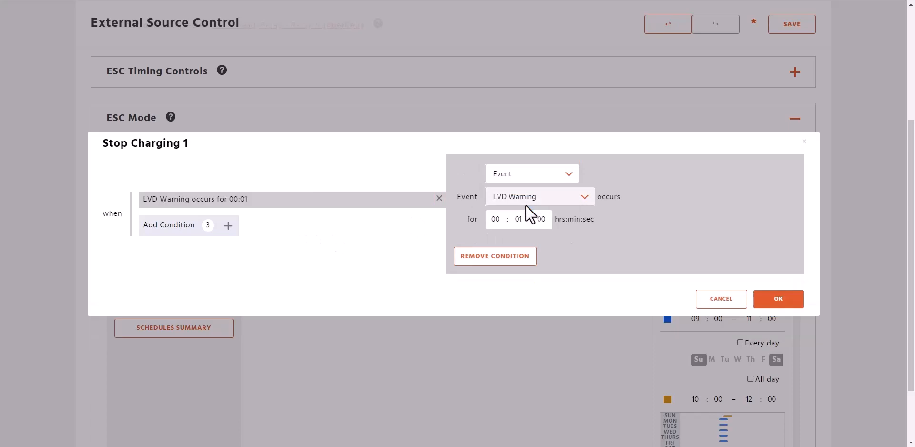
pyautogui.click(550, 200)
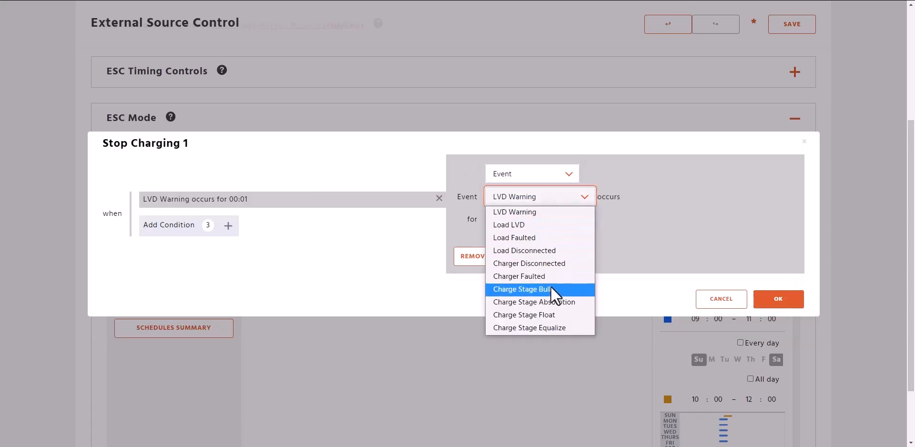
pyautogui.click(550, 303)
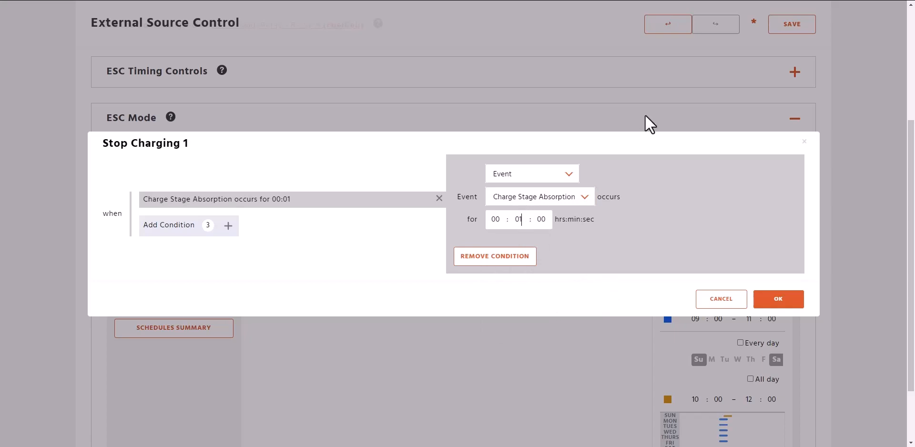
# Set the stop charging event's duration to 5 minutes and accept the condition.
pyautogui.press('BackSpace')
pyautogui.press('BackSpace')
pyautogui.write('05')
pyautogui.click(780, 299)
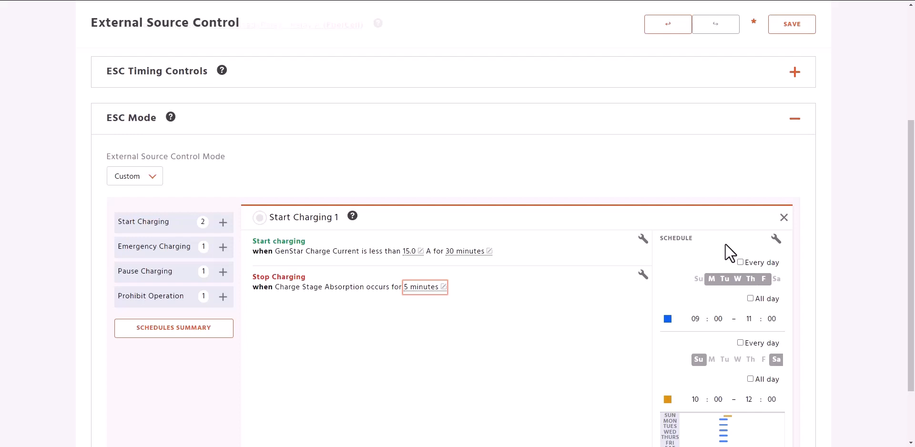
# Open the rule's schedule for customizing and disable the second, weekend time window.
pyautogui.click(776, 239)
pyautogui.scroll(-4, 674, 292)
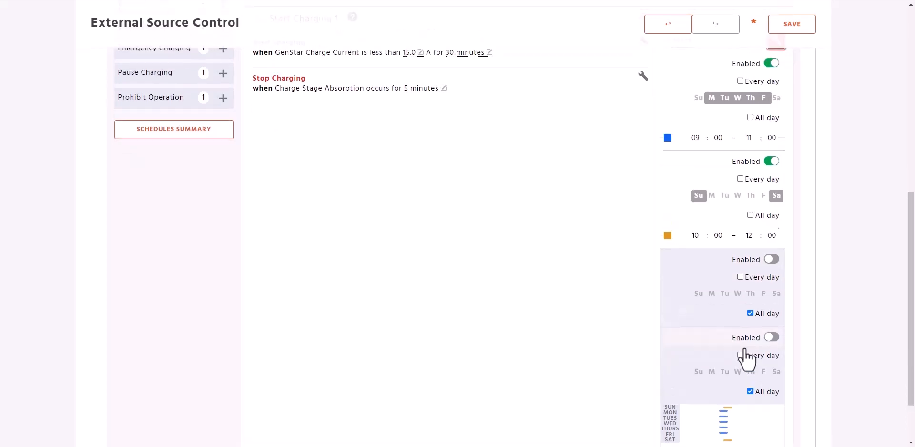
pyautogui.scroll(1, 746, 355)
pyautogui.click(774, 188)
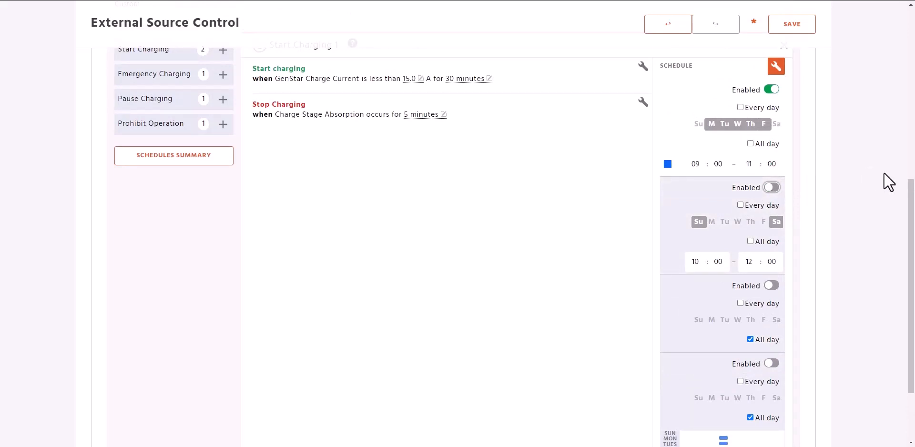
# Set the first schedule window to every day from 09:00 to 17:00, with All day left off.
pyautogui.scroll(1, 899, 229)
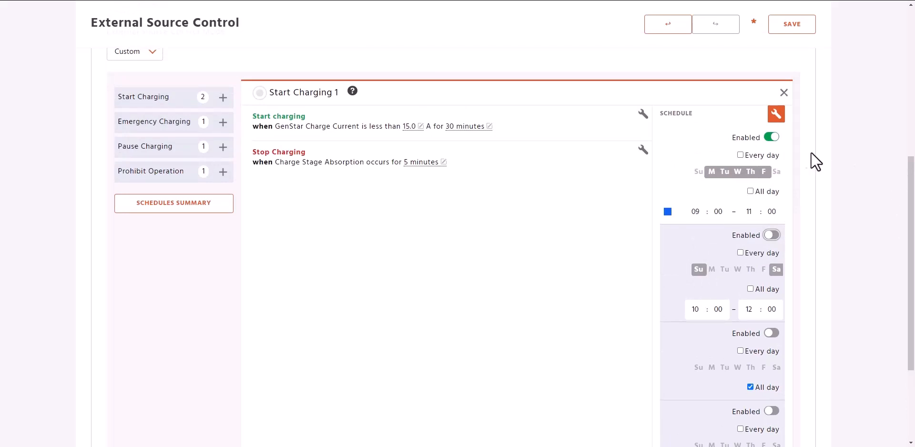
pyautogui.click(740, 155)
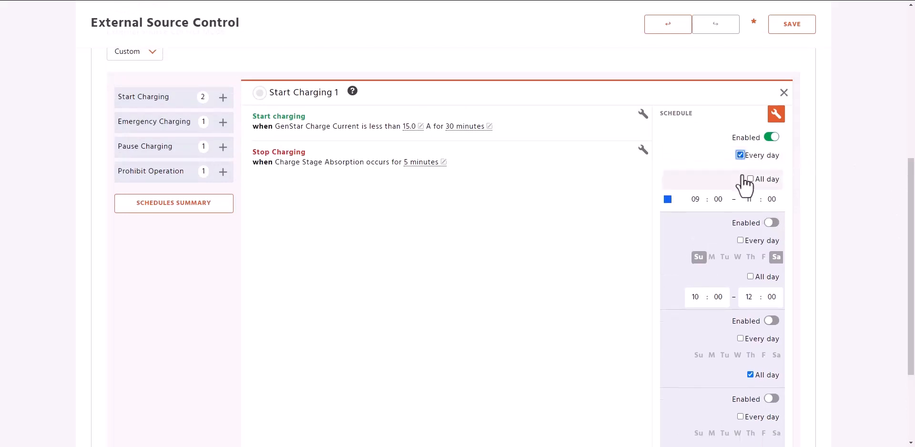
pyautogui.click(750, 179)
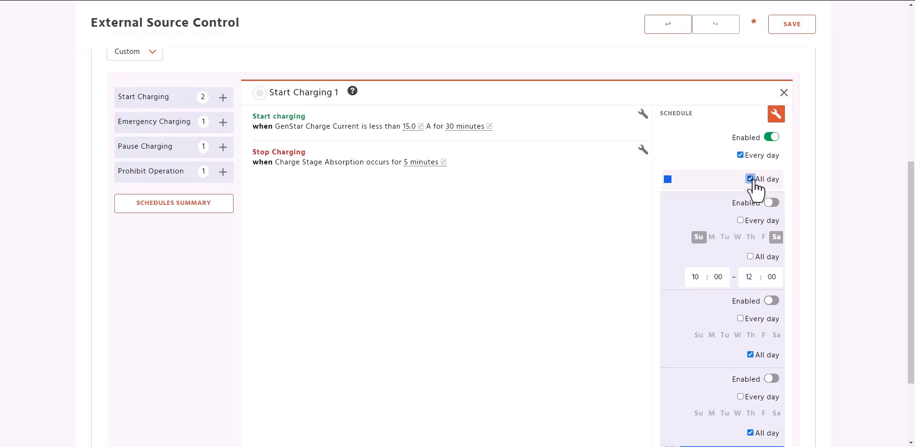
pyautogui.click(750, 179)
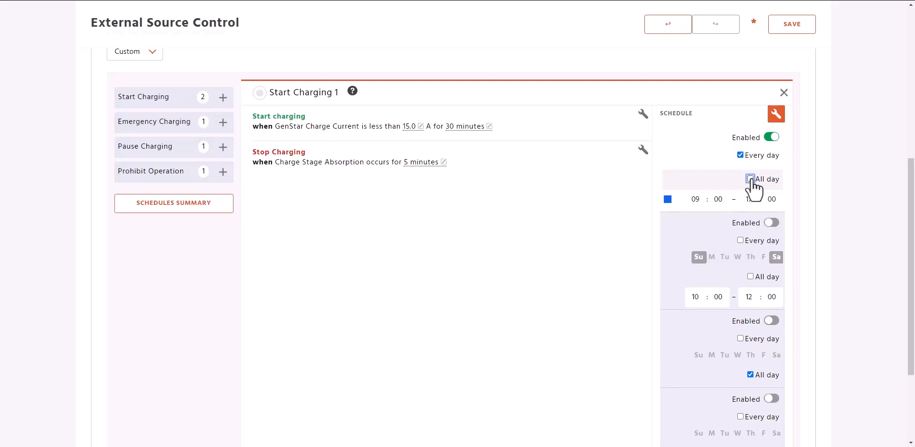
# Change the disabled weekend window's hours to 11:00 through 18:00.
pyautogui.doubleClick(699, 295)
pyautogui.write('11')
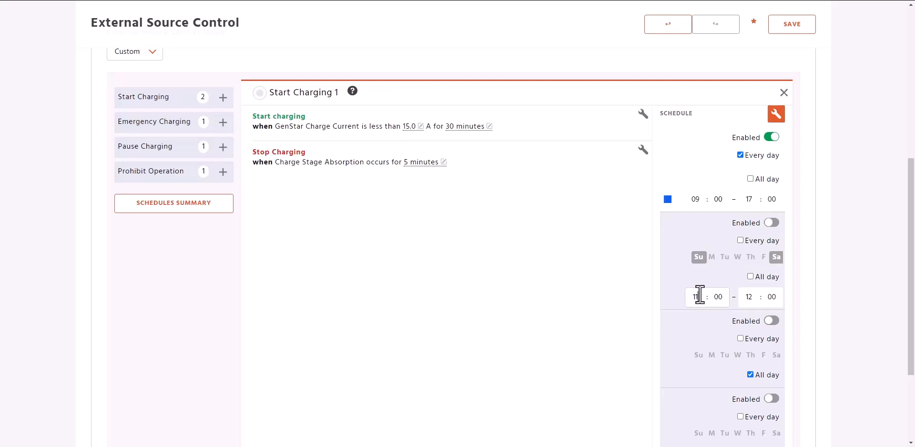
pyautogui.click(752, 298)
pyautogui.moveTo(757, 297); pyautogui.dragTo(749, 298)
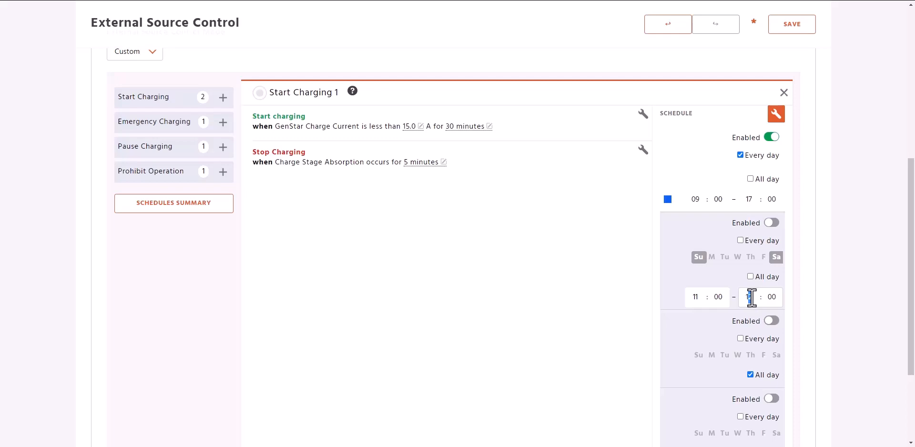
pyautogui.write('8')
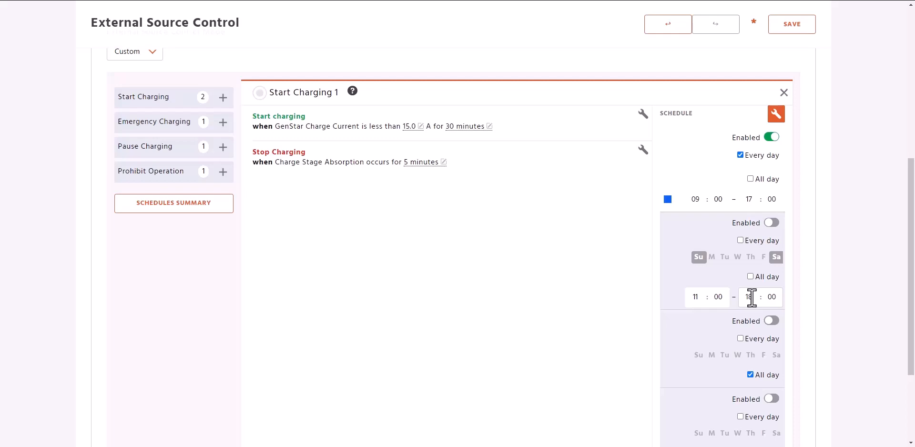
# Restrict the first schedule window to Monday through Friday and finish customizing the schedule.
pyautogui.click(740, 155)
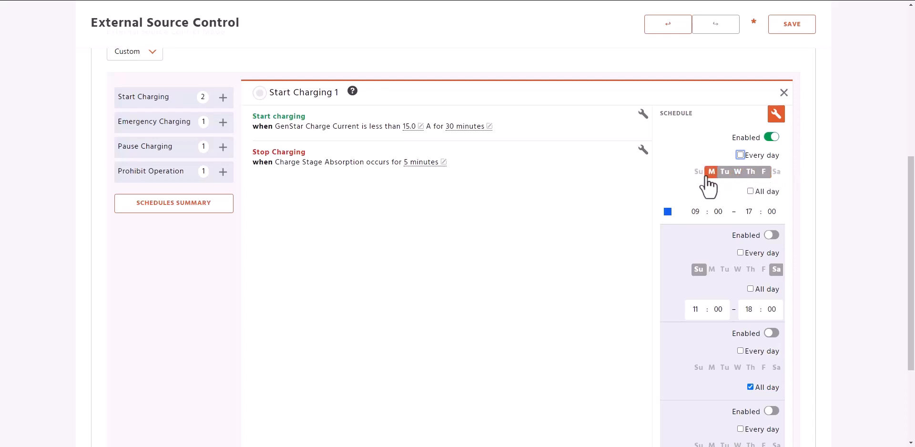
pyautogui.click(777, 114)
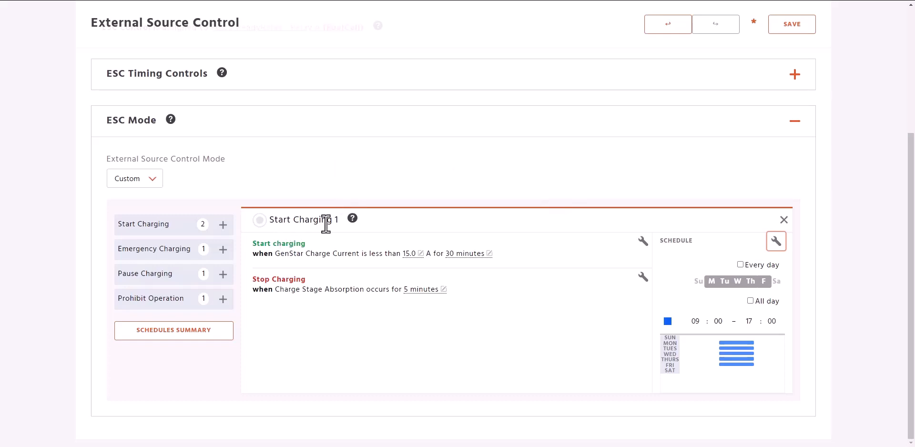
# Review the rule's start and stop charging conditions and save the External Source Control settings.
pyautogui.moveTo(253, 240); pyautogui.dragTo(509, 259)
pyautogui.click(504, 313)
pyautogui.moveTo(253, 281); pyautogui.dragTo(448, 293)
pyautogui.click(451, 344)
pyautogui.click(791, 28)
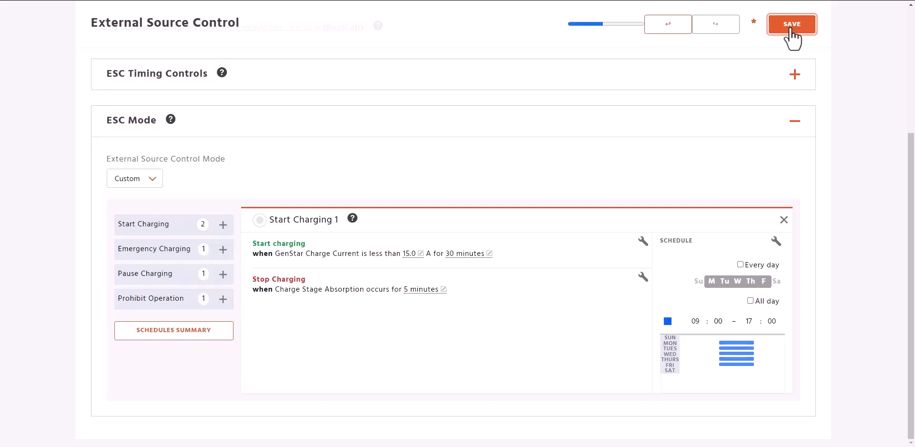